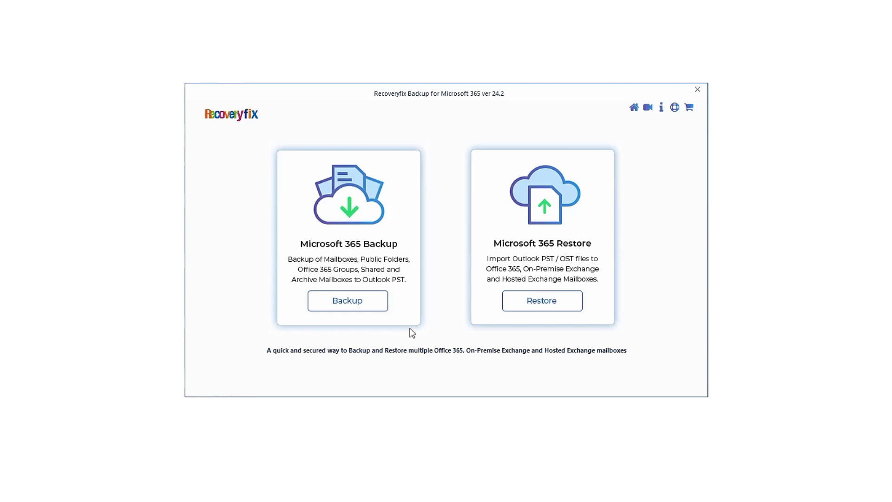
Start a Microsoft 365 backup and open a new source connection using Modern Authentication
{"action": "left_click", "coordinate": [376, 307]}
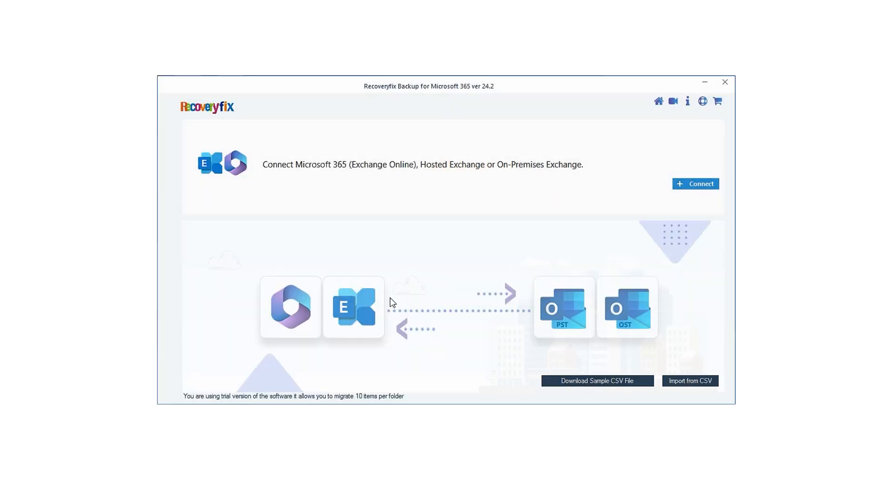
{"action": "left_click", "coordinate": [682, 185]}
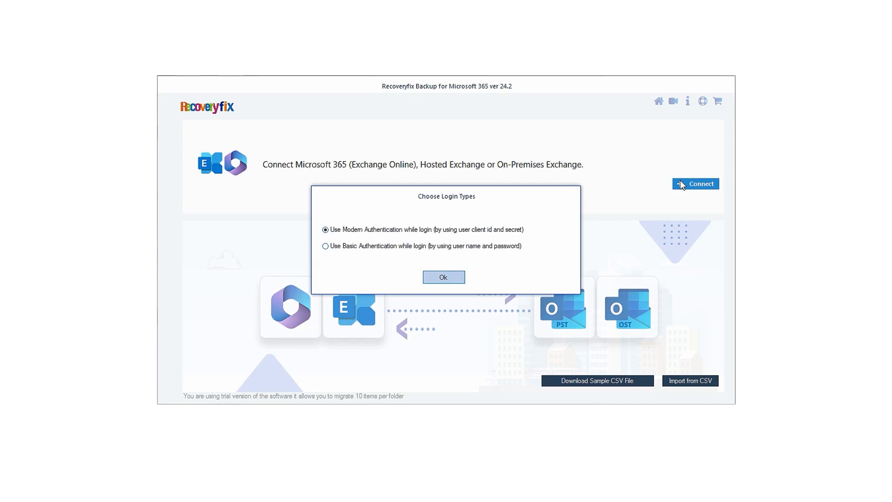
{"action": "left_click", "coordinate": [455, 278]}
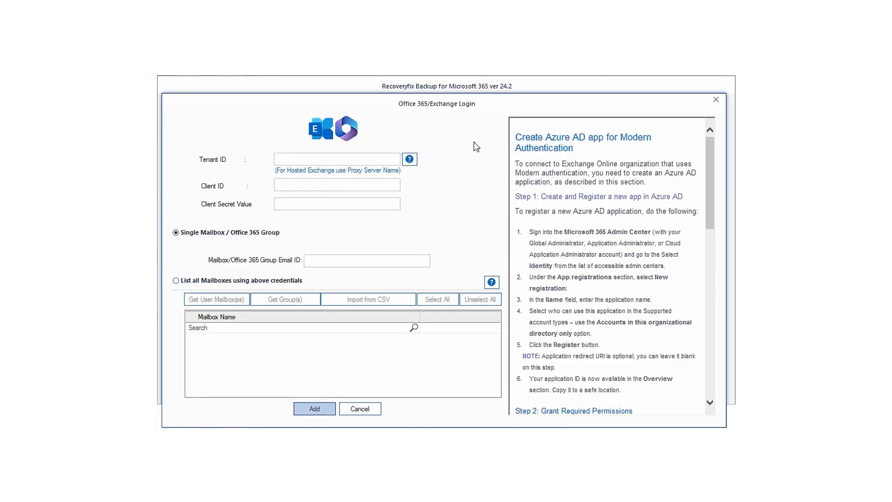
Paste the tenant ID, client ID and client secret value into the Office 365/Exchange login form
{"action": "left_click", "coordinate": [373, 155]}
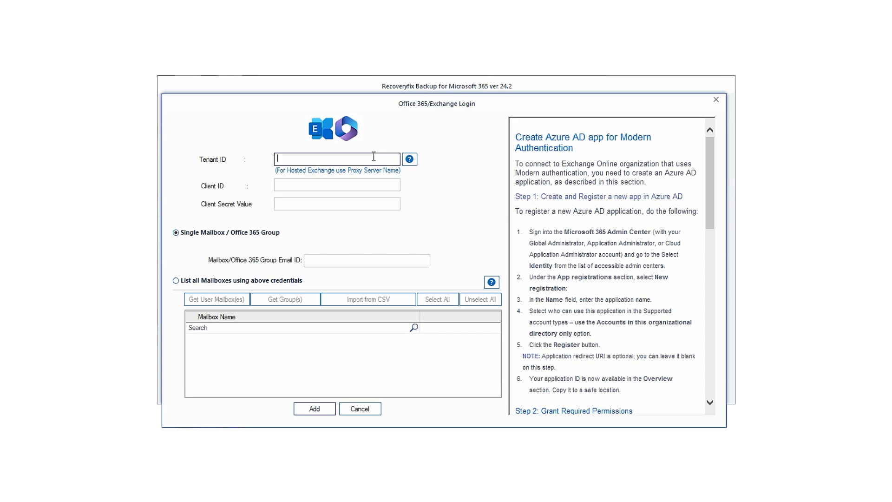
{"action": "key", "text": "ctrl+v"}
{"action": "left_click", "coordinate": [393, 184]}
{"action": "key", "text": "ctrl+v"}
{"action": "left_click", "coordinate": [386, 204]}
{"action": "key", "text": "ctrl+v"}
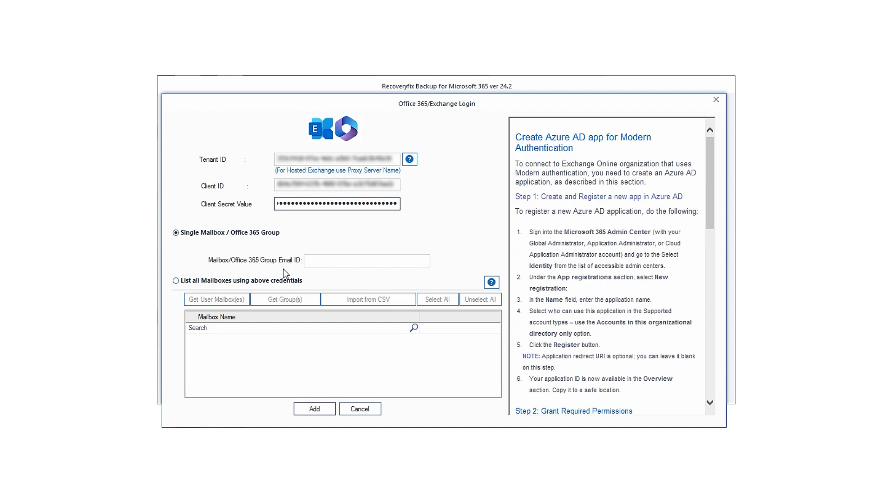
List all user mailboxes with the entered credentials and add two of them as backup sources
{"action": "left_click", "coordinate": [285, 280]}
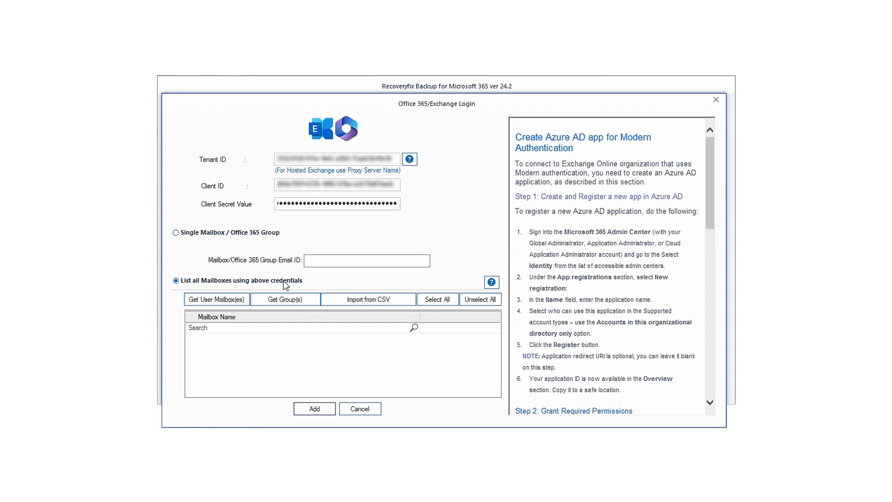
{"action": "left_click", "coordinate": [246, 299]}
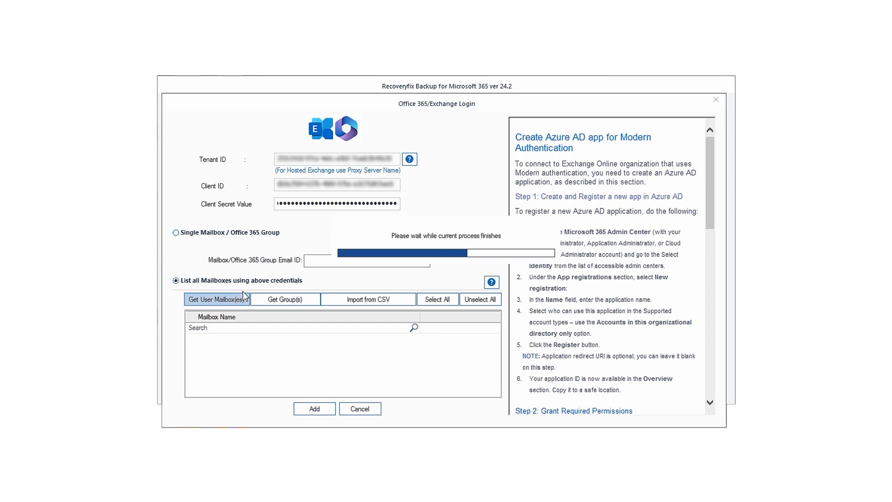
{"action": "left_click", "coordinate": [201, 348]}
{"action": "left_click", "coordinate": [200, 367]}
{"action": "left_click", "coordinate": [200, 376]}
{"action": "left_click", "coordinate": [313, 408]}
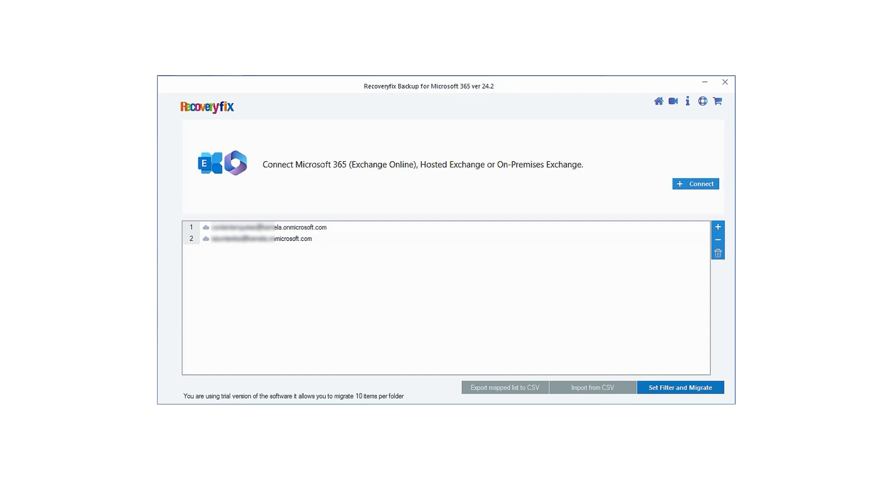
Set the first source's migration type to Mailbox and proceed to the filter selection for both mailboxes
{"action": "left_click", "coordinate": [674, 387]}
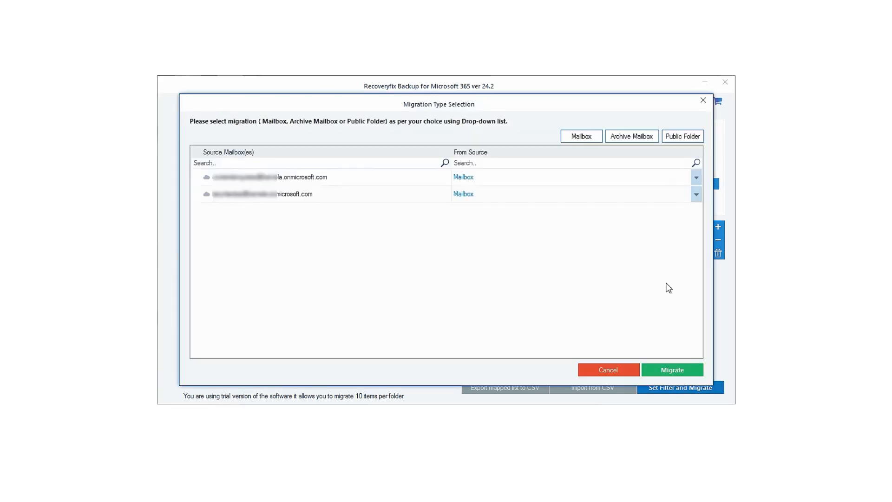
{"action": "left_click", "coordinate": [697, 177]}
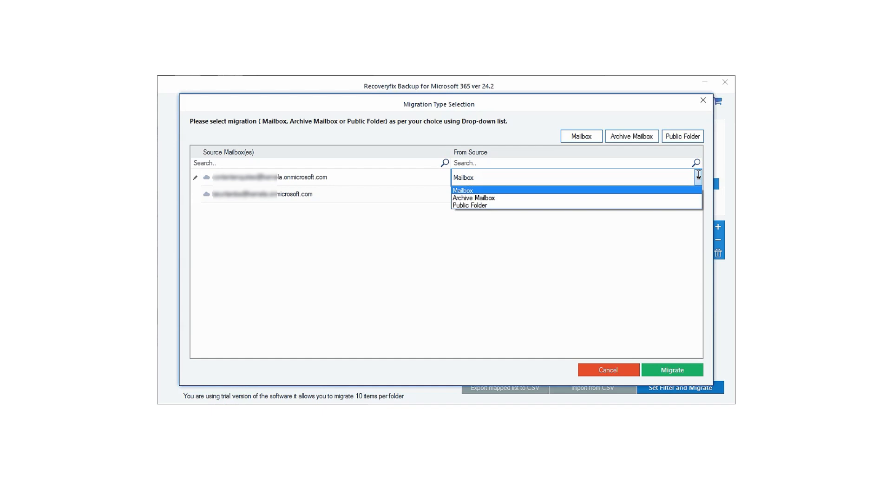
{"action": "left_click", "coordinate": [634, 190]}
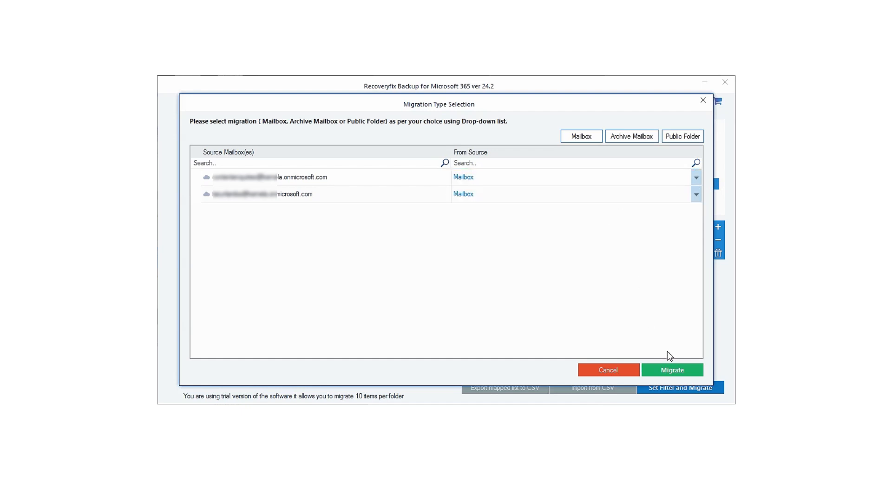
{"action": "left_click", "coordinate": [676, 366]}
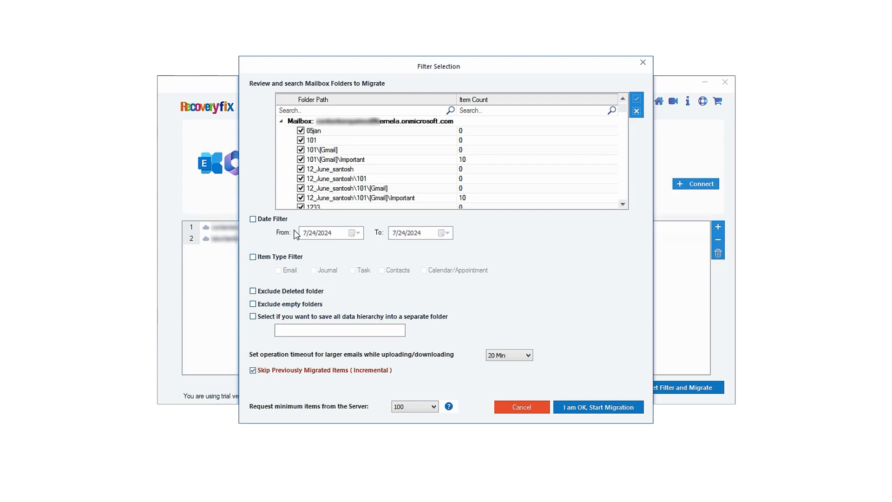
Enable the date filter and set its range from 3/1/2024 to 6/30/2024
{"action": "left_click", "coordinate": [270, 222]}
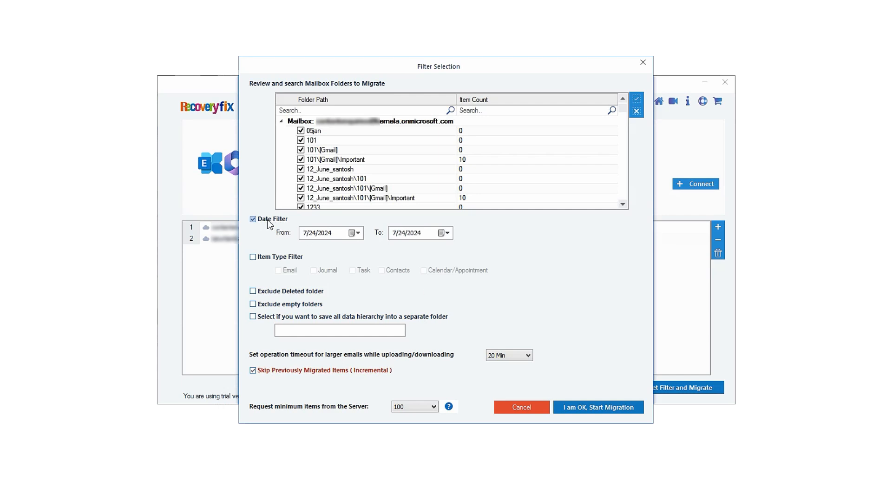
{"action": "left_click", "coordinate": [354, 233]}
{"action": "left_click", "coordinate": [245, 250]}
{"action": "left_click", "coordinate": [244, 250]}
{"action": "left_click", "coordinate": [245, 249]}
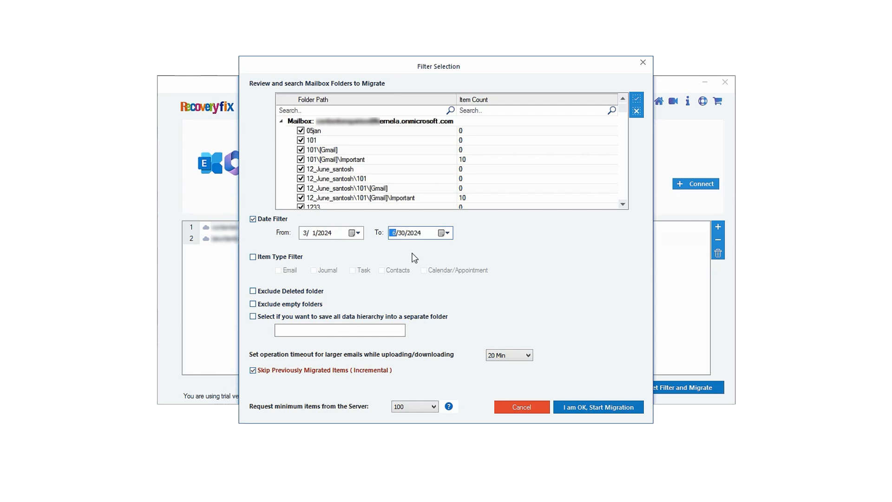
Filter the item types to Email and Contacts, and exclude the deleted folder and empty folders
{"action": "left_click", "coordinate": [293, 258]}
{"action": "left_click", "coordinate": [285, 271]}
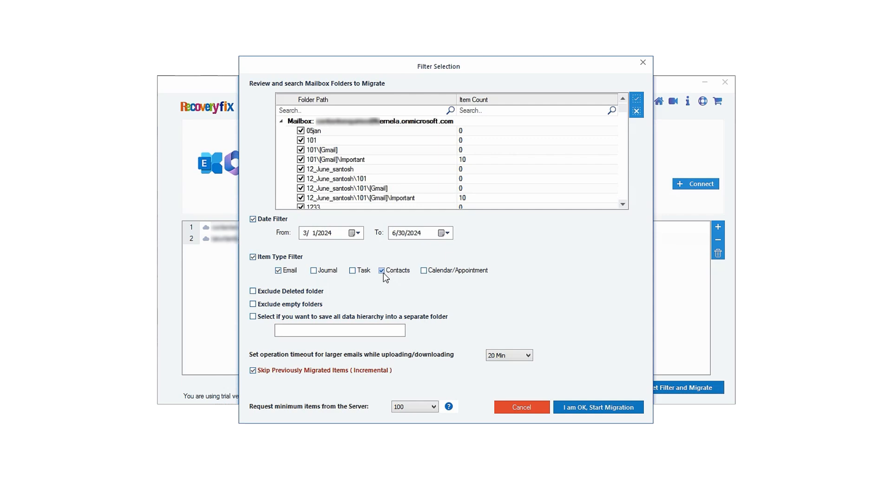
{"action": "left_click", "coordinate": [303, 294]}
{"action": "left_click", "coordinate": [290, 304]}
Start the migration with PST as the output type, splitting the output PST file at an increased size limit
{"action": "left_click", "coordinate": [591, 403]}
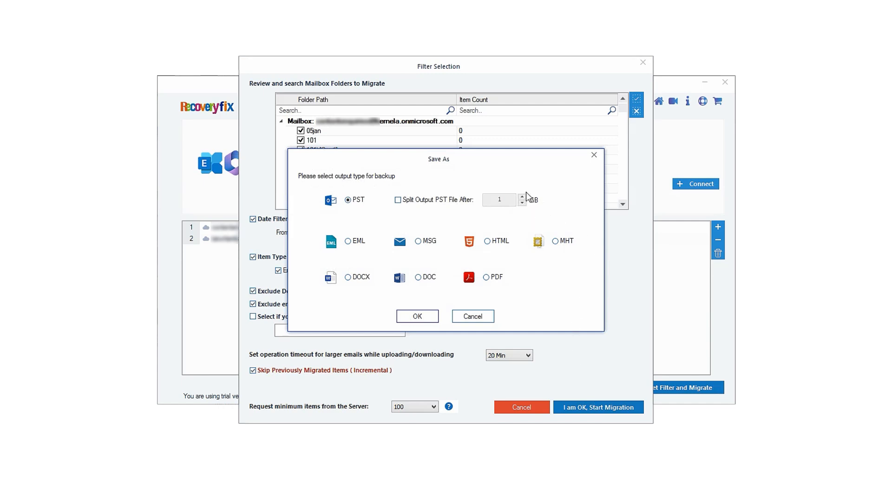
{"action": "left_click", "coordinate": [430, 200]}
{"action": "left_click", "coordinate": [522, 197]}
{"action": "left_click", "coordinate": [522, 197]}
{"action": "left_click", "coordinate": [430, 316]}
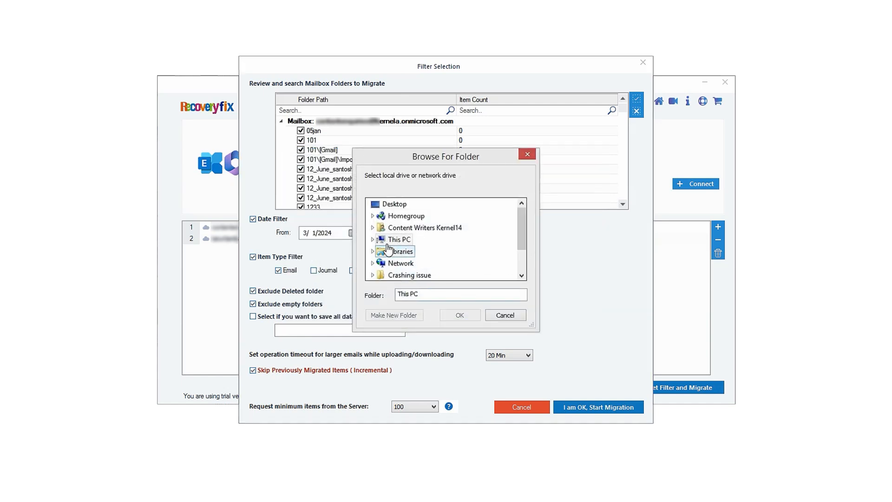
Choose a destination folder under This PC and run the backup
{"action": "left_click", "coordinate": [378, 240]}
{"action": "left_click", "coordinate": [405, 251]}
{"action": "left_click", "coordinate": [451, 315]}
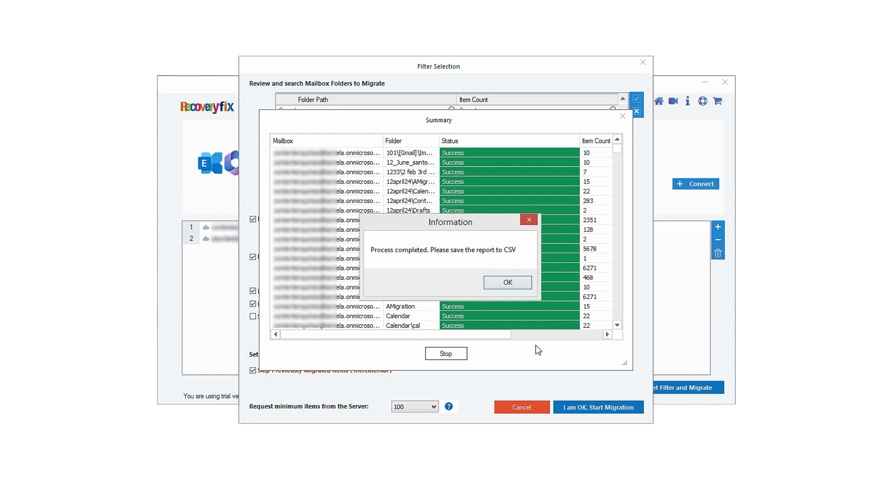
Save the migration report as a CSV file named "Backup report" in Documents and close the summary
{"action": "left_click", "coordinate": [512, 284]}
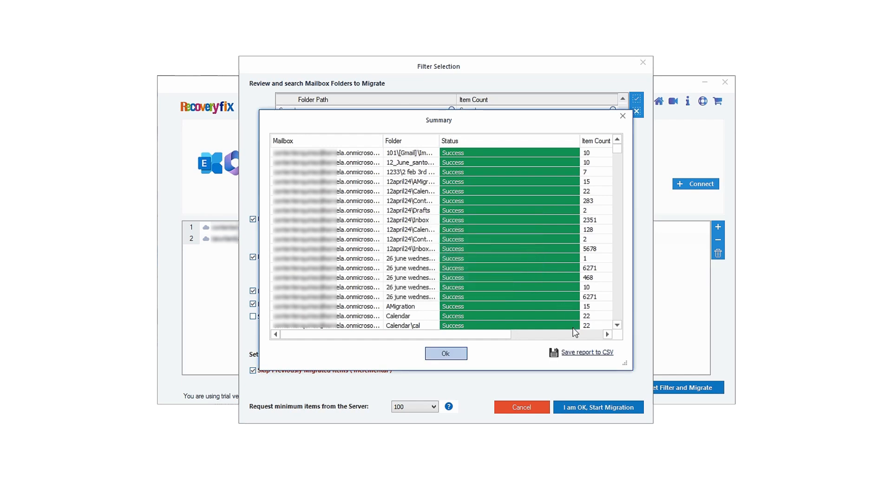
{"action": "left_click", "coordinate": [582, 353]}
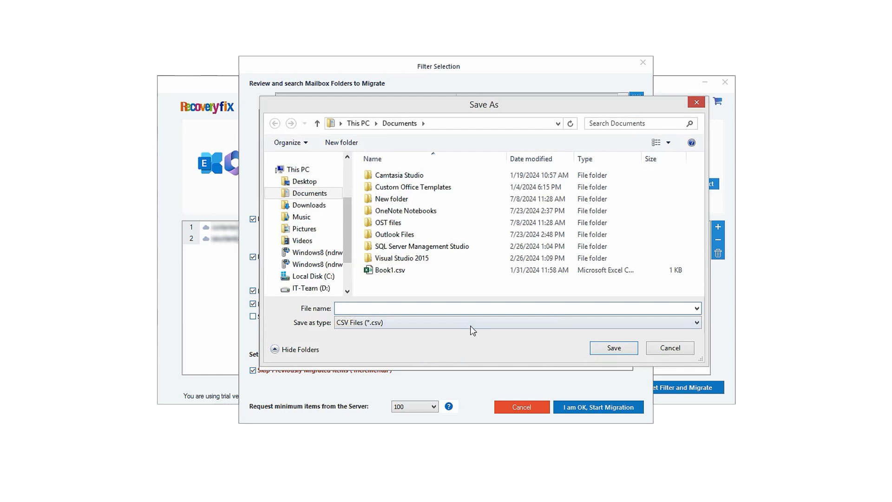
{"action": "type", "text": "Backup report"}
{"action": "left_click", "coordinate": [616, 349]}
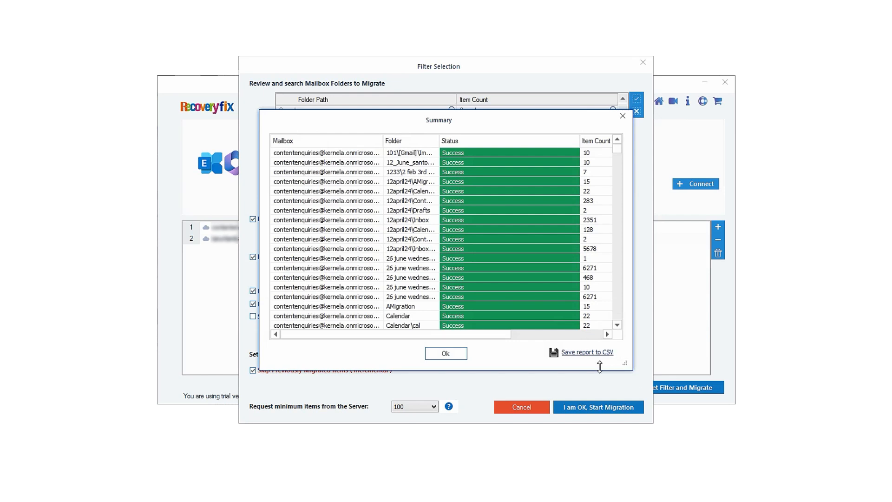
{"action": "left_click", "coordinate": [453, 355]}
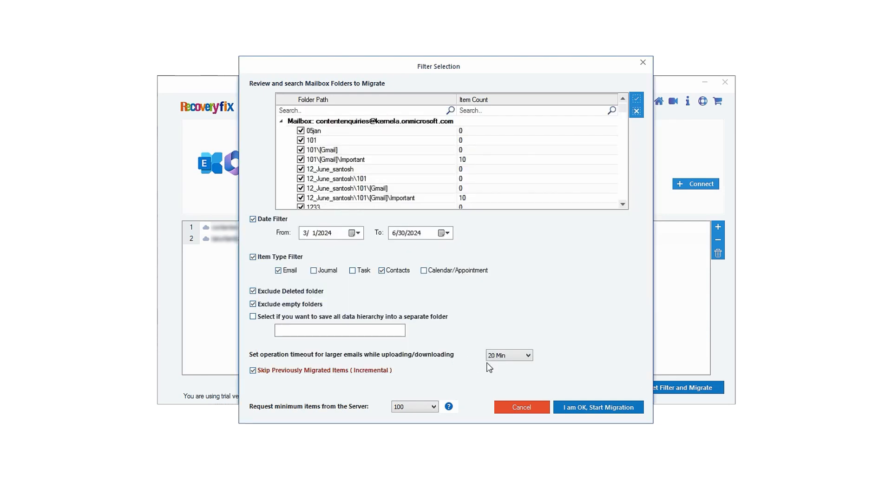